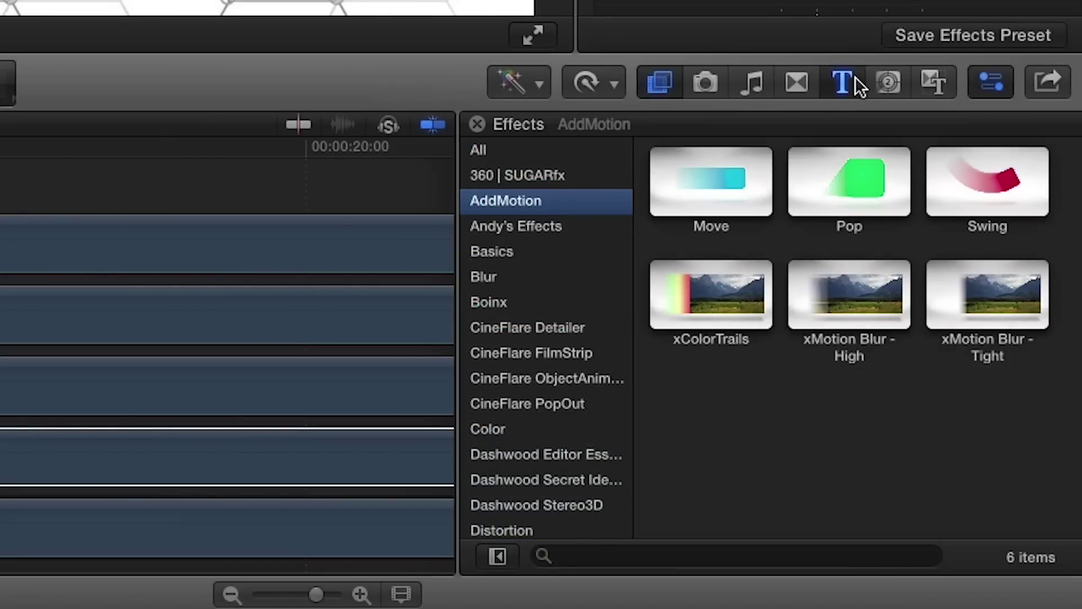
- Switch the browser from AddMotion effects to the AddMotion titles
{"action": "left_click", "coordinate": [856, 79]}
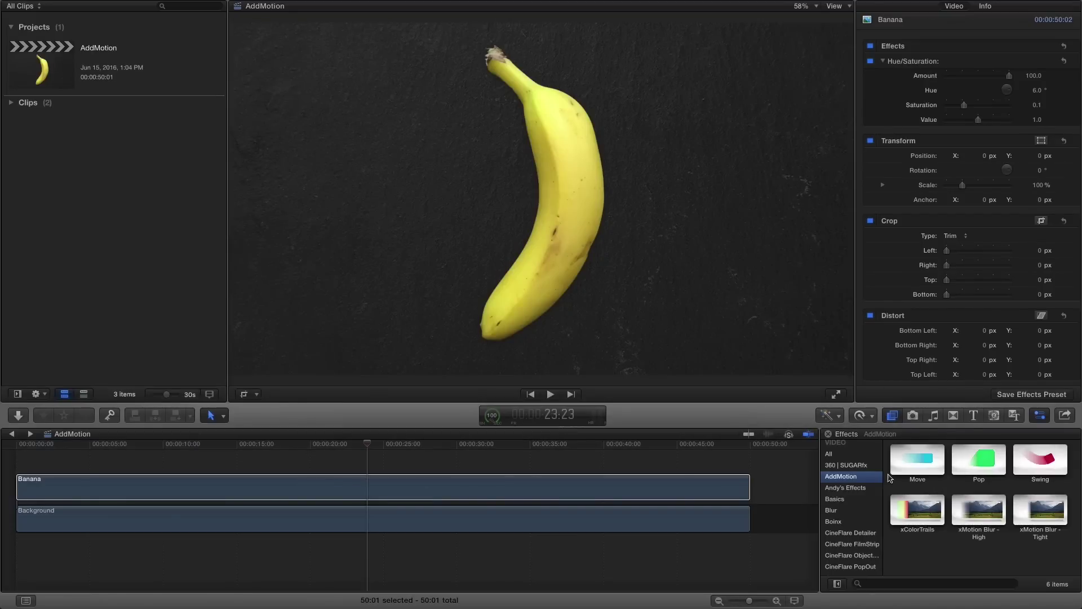
- Drop the Move effect on the Banana clip and wrap it in the 'AddMotion Clip' compound
{"action": "left_click_drag", "start_coordinate": [930, 472], "coordinate": [616, 488]}
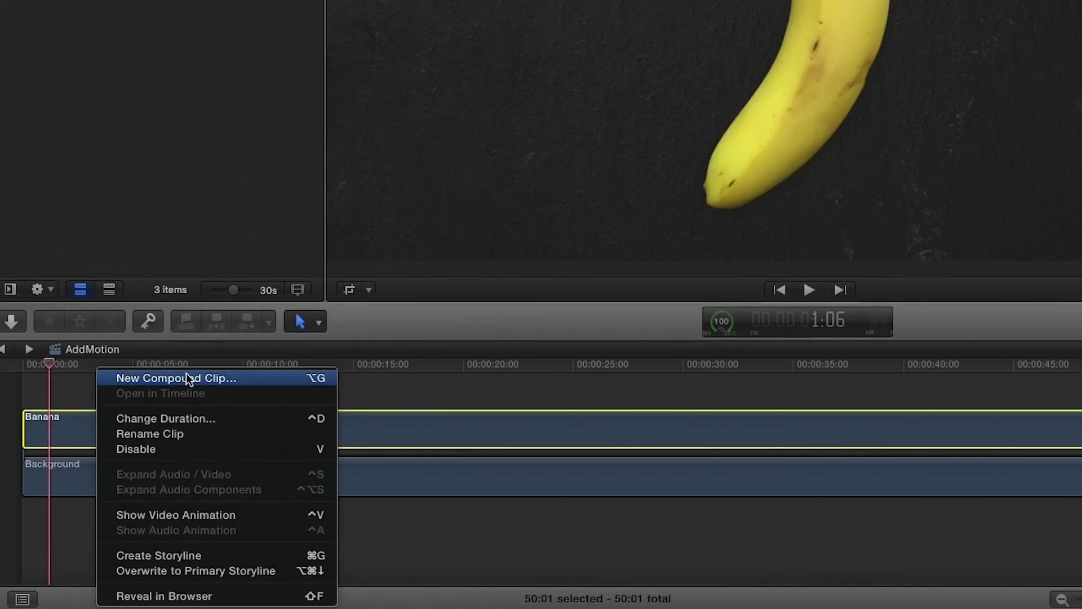
{"action": "left_click", "coordinate": [186, 377]}
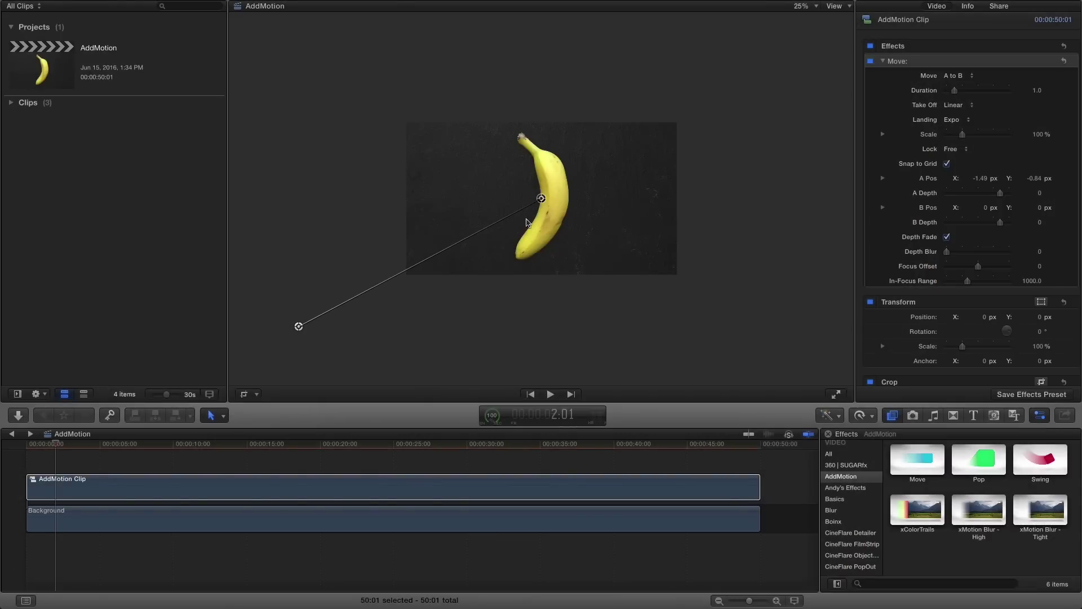
- Drag the banana's end point B to a new spot in the viewer and play the motion
{"action": "left_click_drag", "start_coordinate": [541, 198], "coordinate": [633, 187]}
{"action": "left_click", "coordinate": [33, 487]}
{"action": "key", "text": "space"}
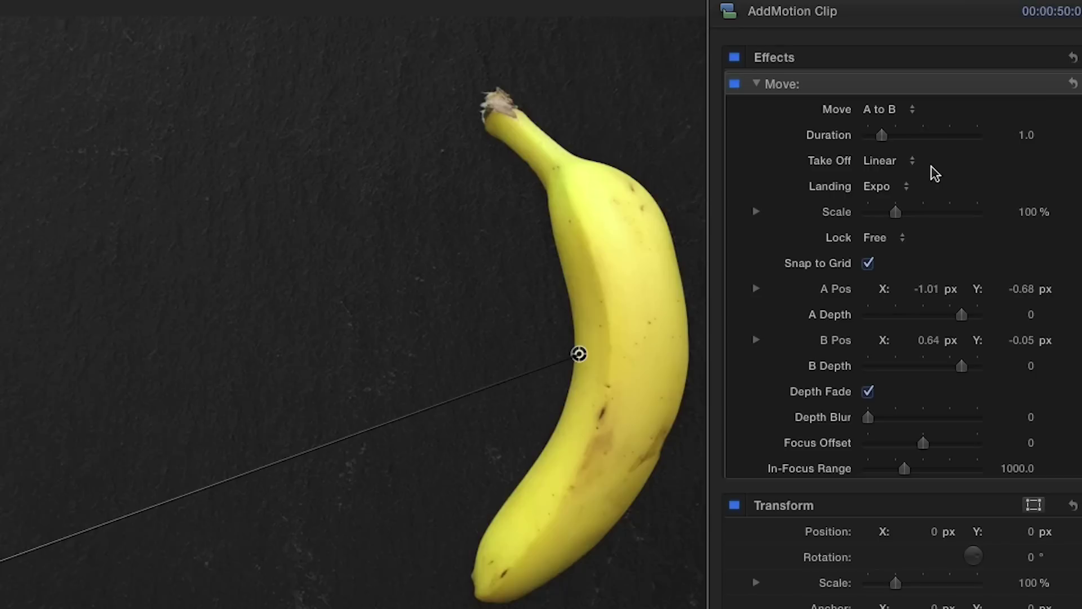
- Set the Move effect's Take Off to Ease² and Landing to Double Back
{"action": "left_click", "coordinate": [971, 105]}
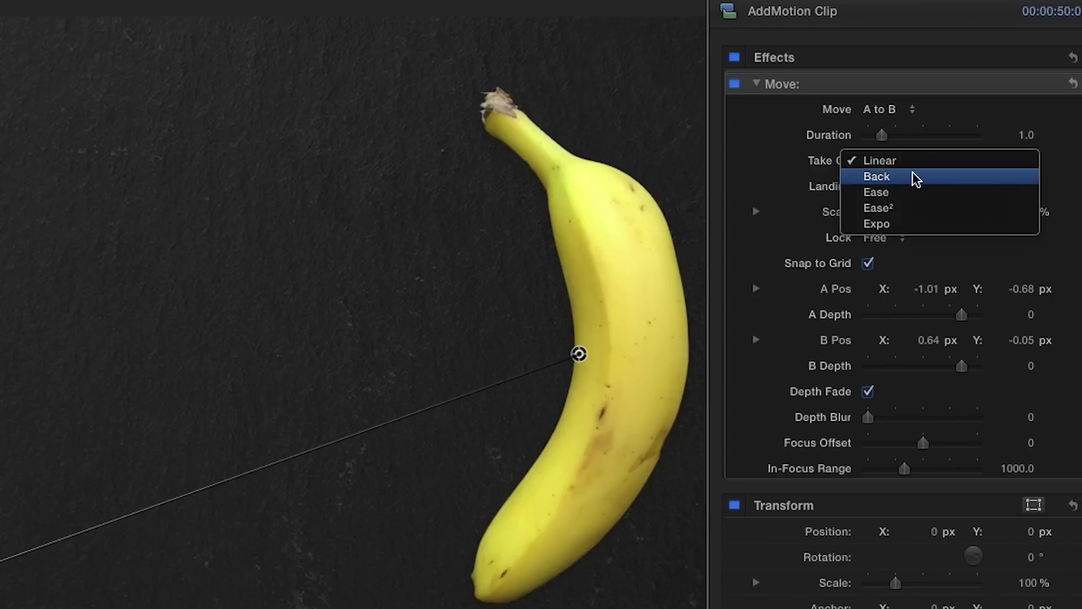
{"action": "left_click", "coordinate": [919, 208]}
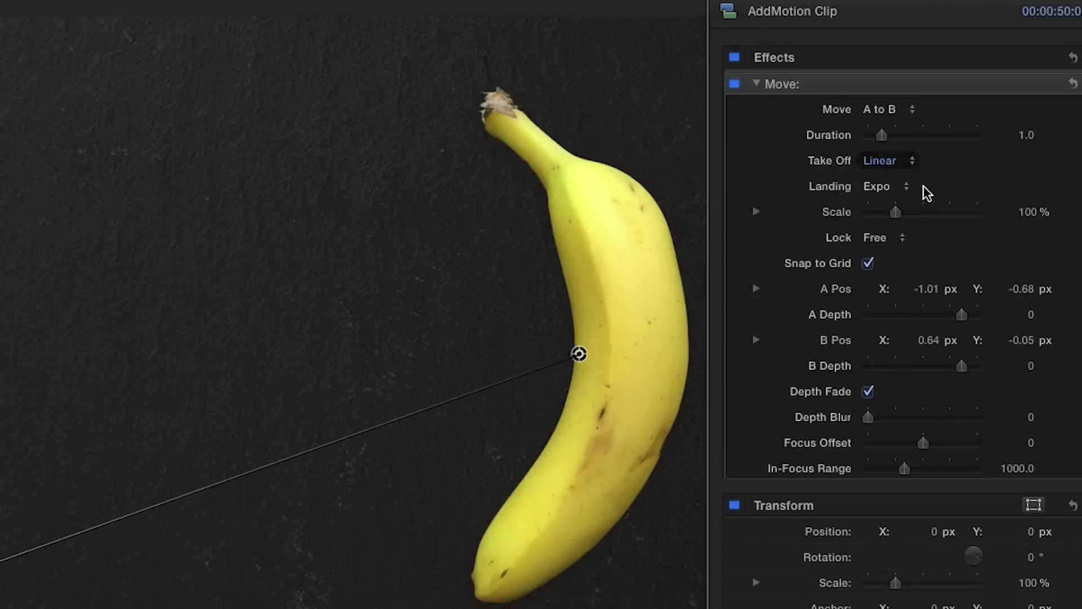
{"action": "left_click", "coordinate": [914, 184]}
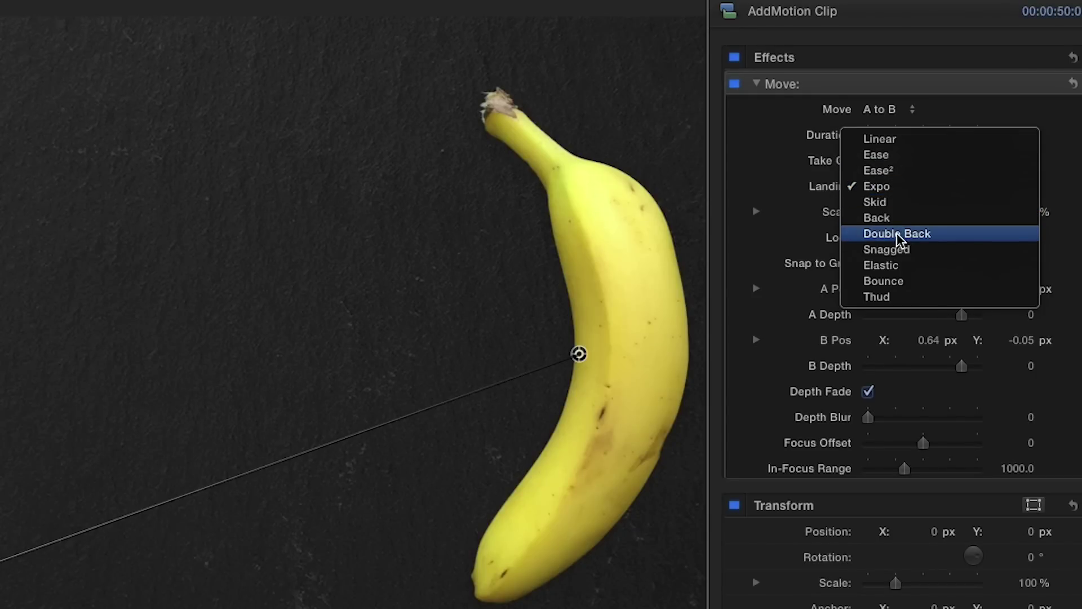
{"action": "left_click", "coordinate": [936, 232]}
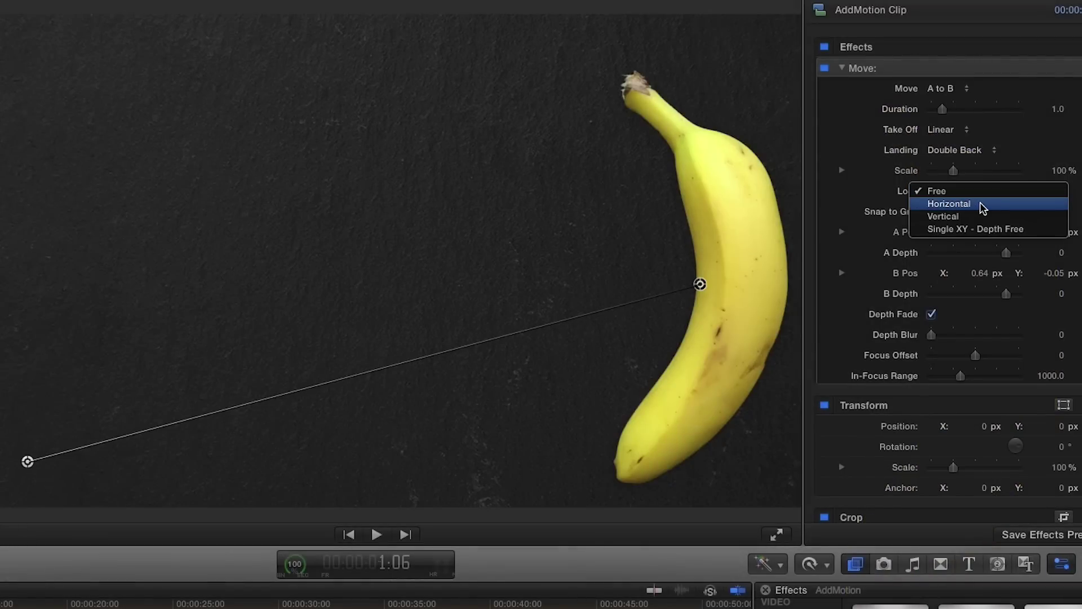
- Lock the banana's motion path to Horizontal, then Vertical, and push point A back in depth
{"action": "left_click", "coordinate": [983, 205]}
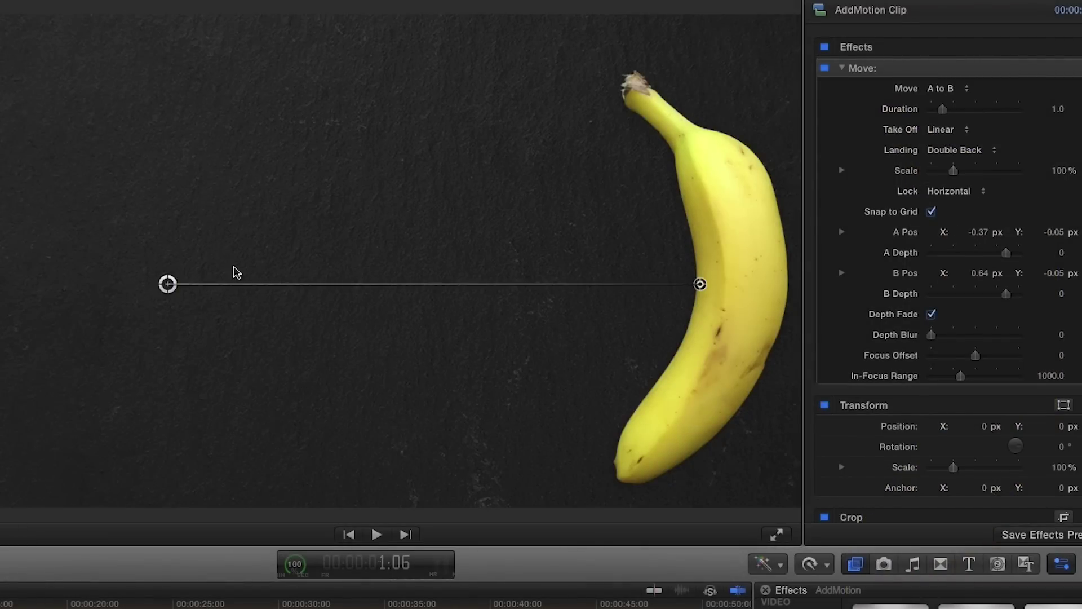
{"action": "left_click", "coordinate": [979, 193]}
{"action": "left_click", "coordinate": [971, 205]}
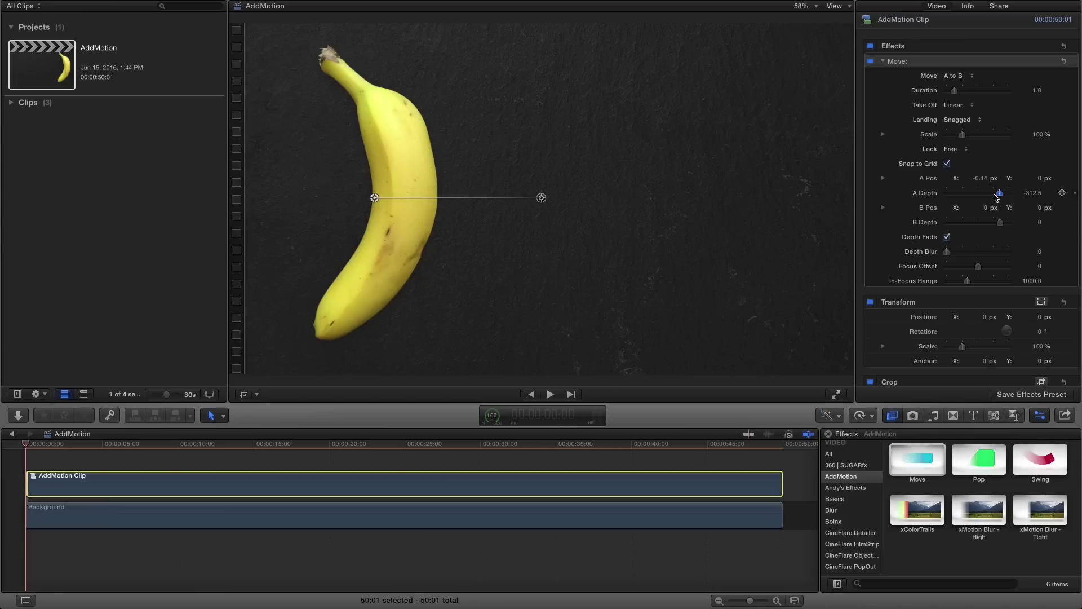
{"action": "left_click_drag", "start_coordinate": [897, 287], "coordinate": [847, 293]}
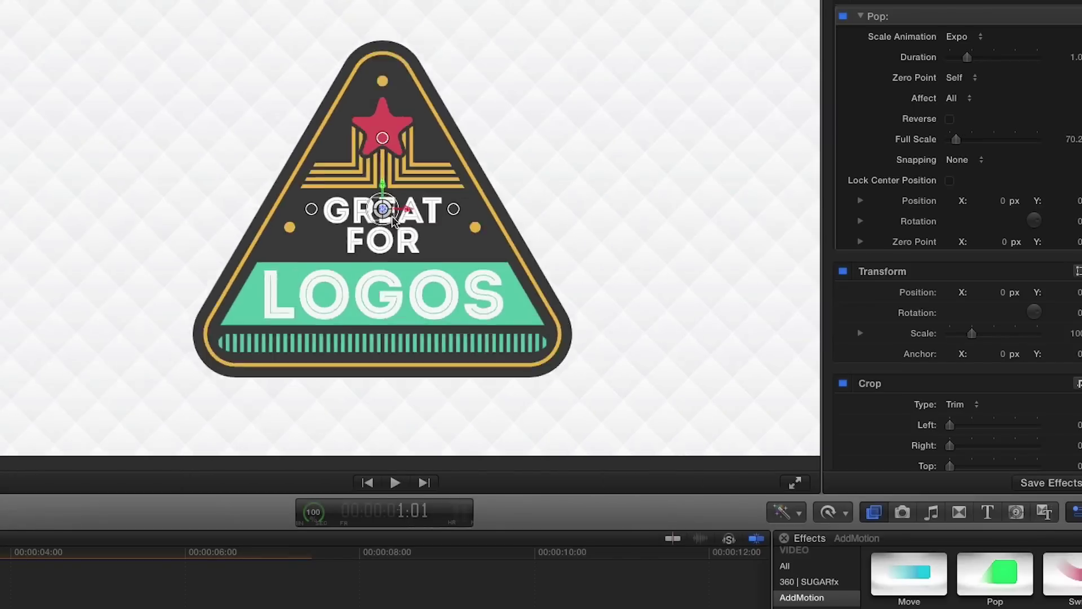
- Lower the logo's Pop full scale, rotate it, move its zero point down-right, and set scaling to Bounce
{"action": "left_click_drag", "start_coordinate": [393, 221], "coordinate": [466, 198]}
{"action": "mouse_move", "coordinate": [324, 210]}
{"action": "left_mouse_down"}
{"action": "mouse_move", "coordinate": [406, 215]}
{"action": "mouse_move", "coordinate": [291, 216]}
{"action": "mouse_move", "coordinate": [311, 219]}
{"action": "left_mouse_up"}
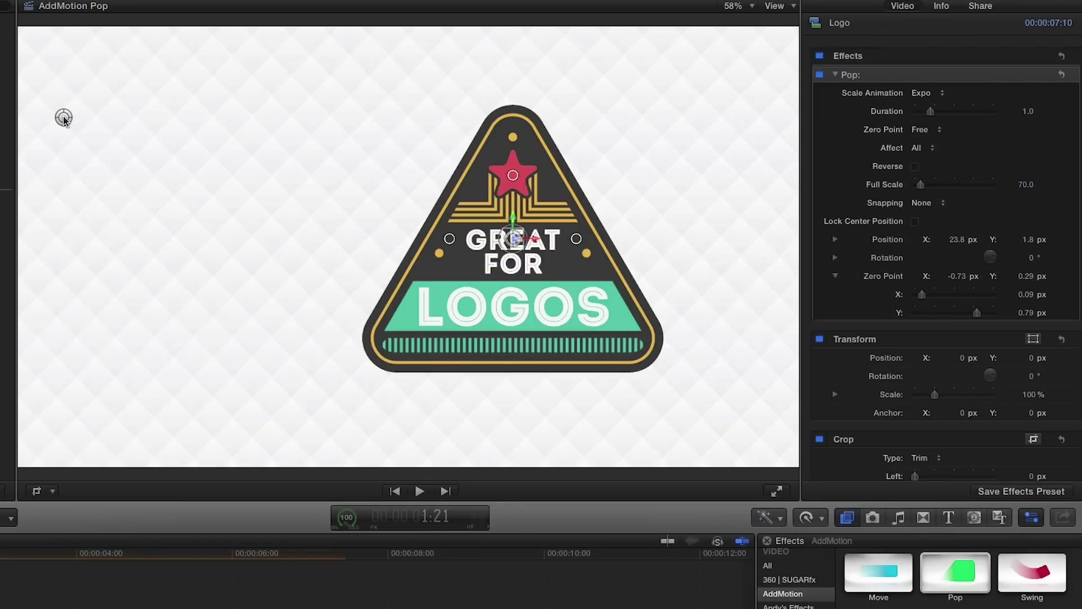
{"action": "left_click_drag", "start_coordinate": [211, 298], "coordinate": [297, 406]}
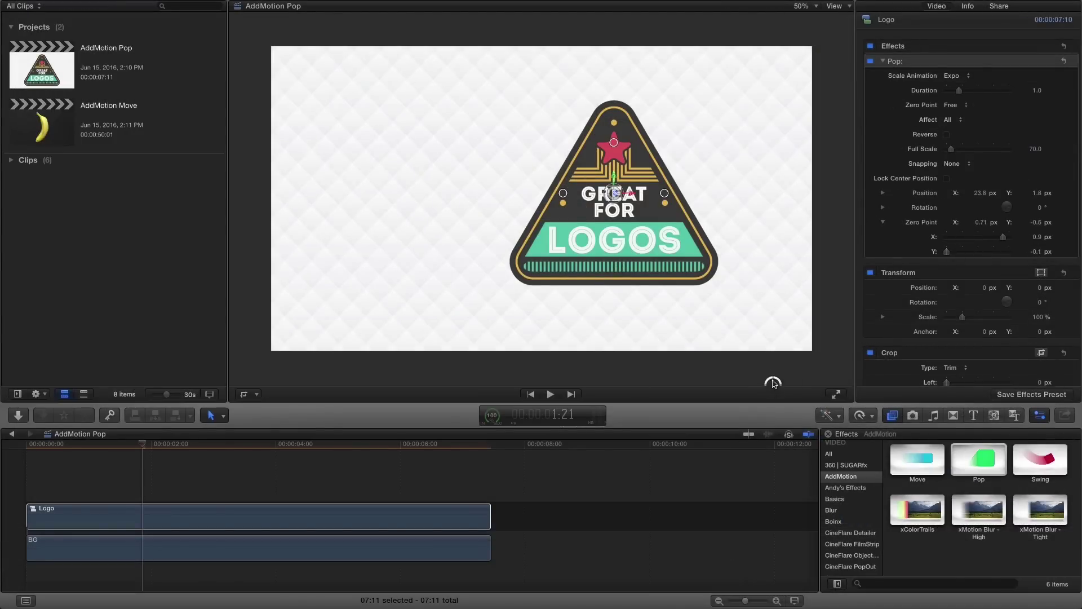
{"action": "key", "text": "space"}
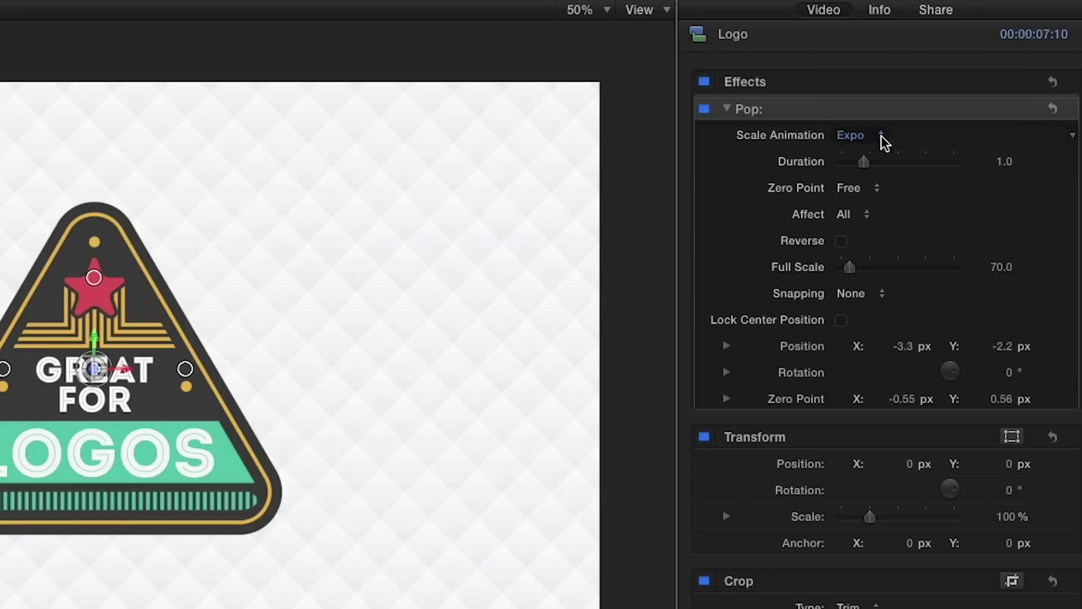
{"action": "left_click", "coordinate": [885, 141]}
{"action": "left_click", "coordinate": [868, 234]}
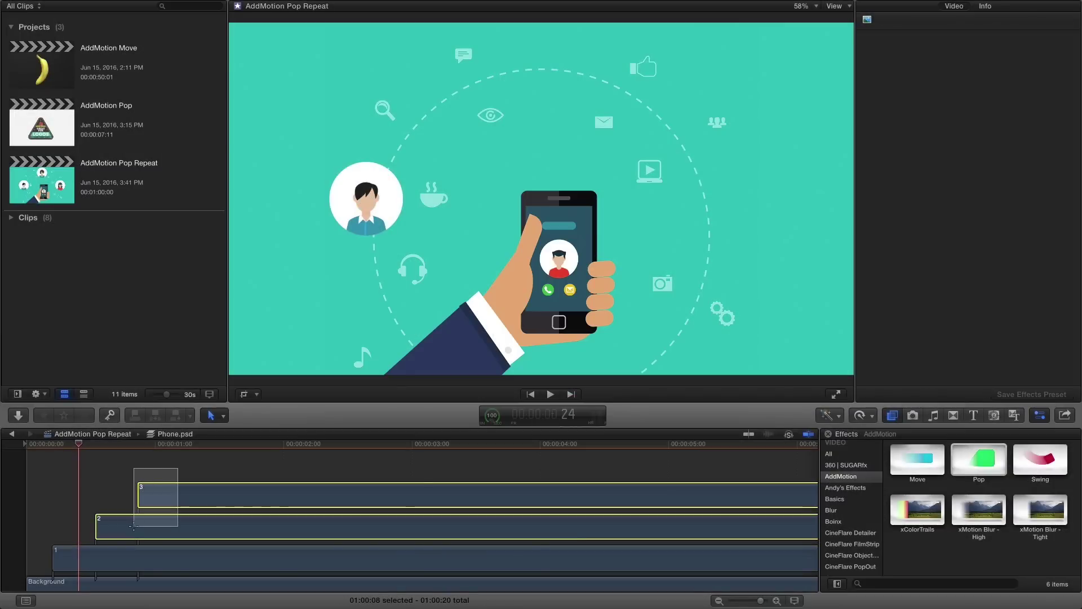
- Open Paste Attributes for the selected clips 2 and 3 with Shift-Command-V
{"action": "key", "text": "super+shift+v"}
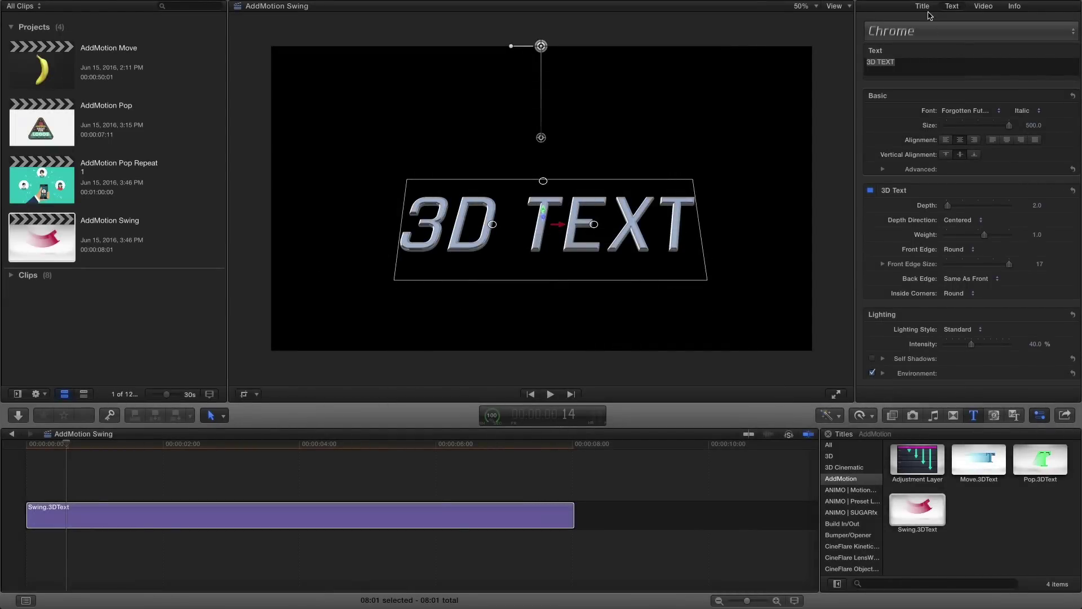
- Make the 3D TEXT title swing on a pole and tilt its end offset angle
{"action": "left_click", "coordinate": [924, 7]}
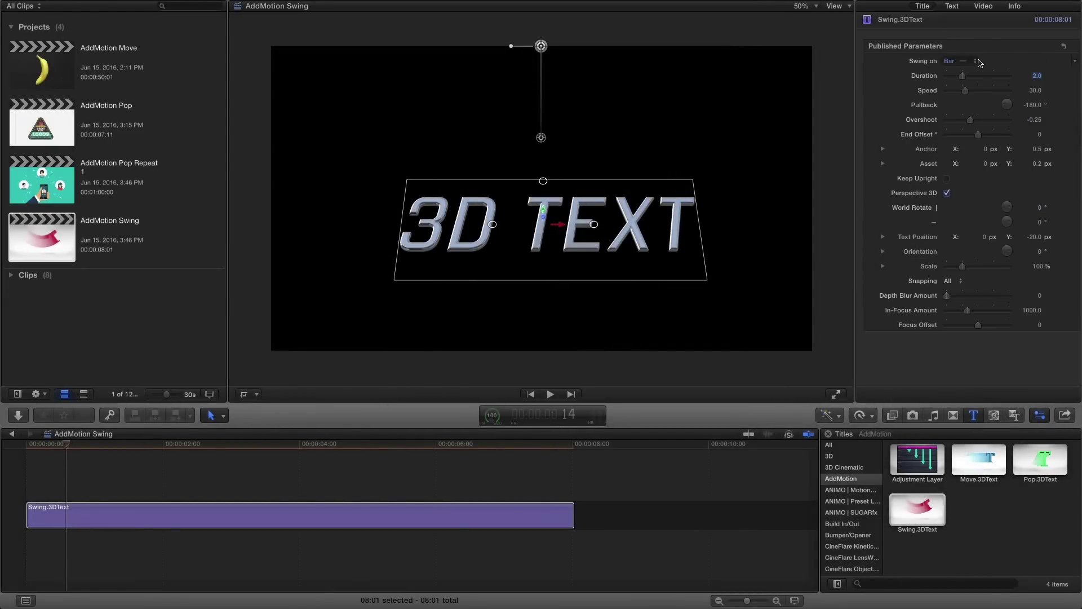
{"action": "left_click", "coordinate": [958, 61]}
{"action": "left_click", "coordinate": [981, 70]}
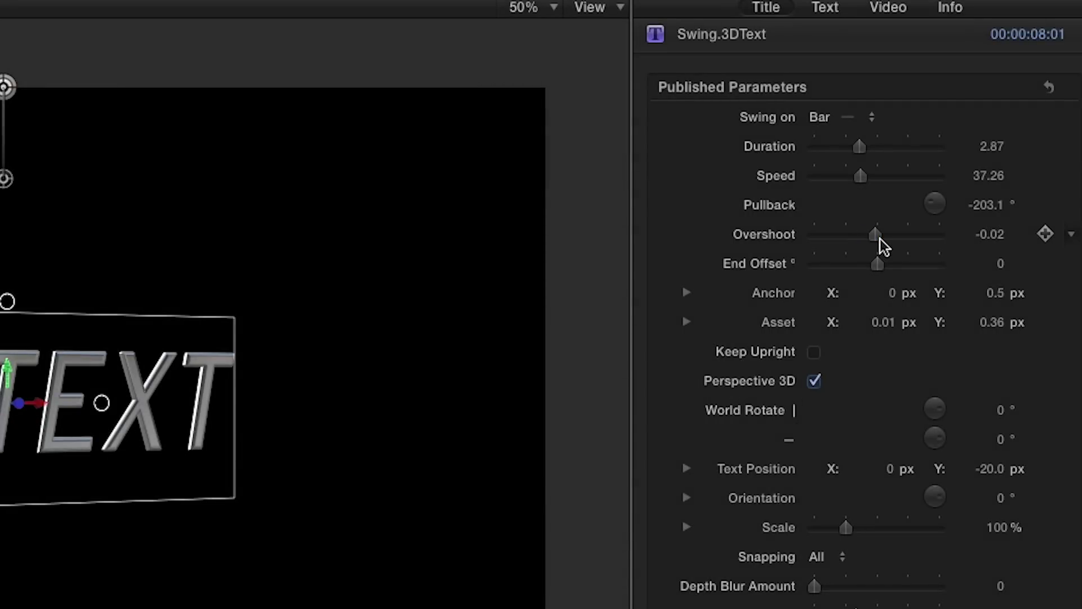
{"action": "mouse_move", "coordinate": [879, 263]}
{"action": "left_mouse_down"}
{"action": "mouse_move", "coordinate": [890, 263]}
{"action": "mouse_move", "coordinate": [869, 263]}
{"action": "mouse_move", "coordinate": [877, 266]}
{"action": "left_mouse_up"}
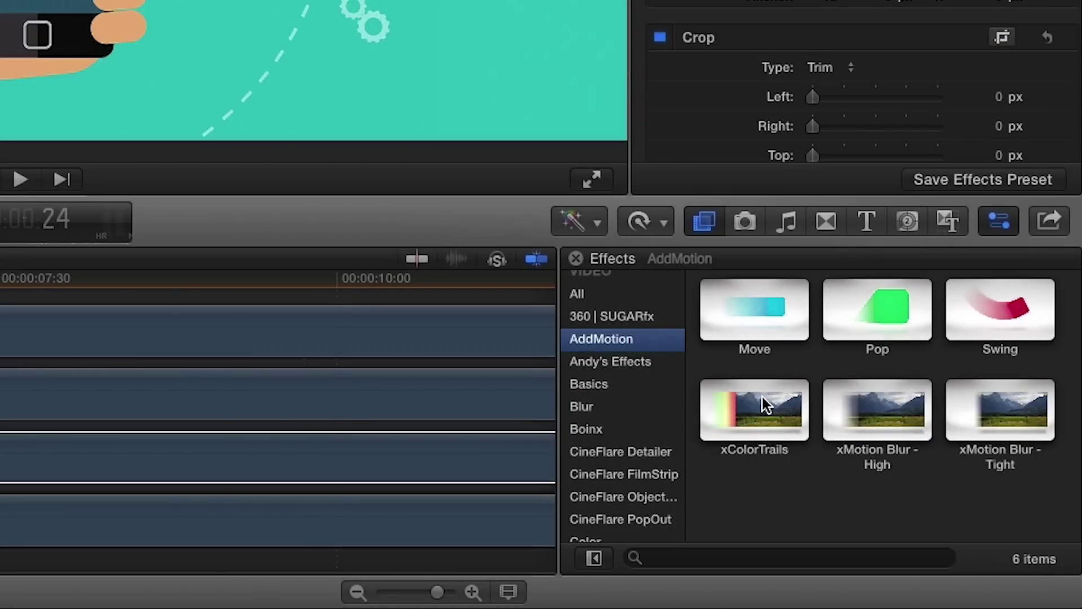
- Drop the xColorTrails effect onto the avatar clip in the timeline
{"action": "left_click_drag", "start_coordinate": [763, 397], "coordinate": [0, 484]}
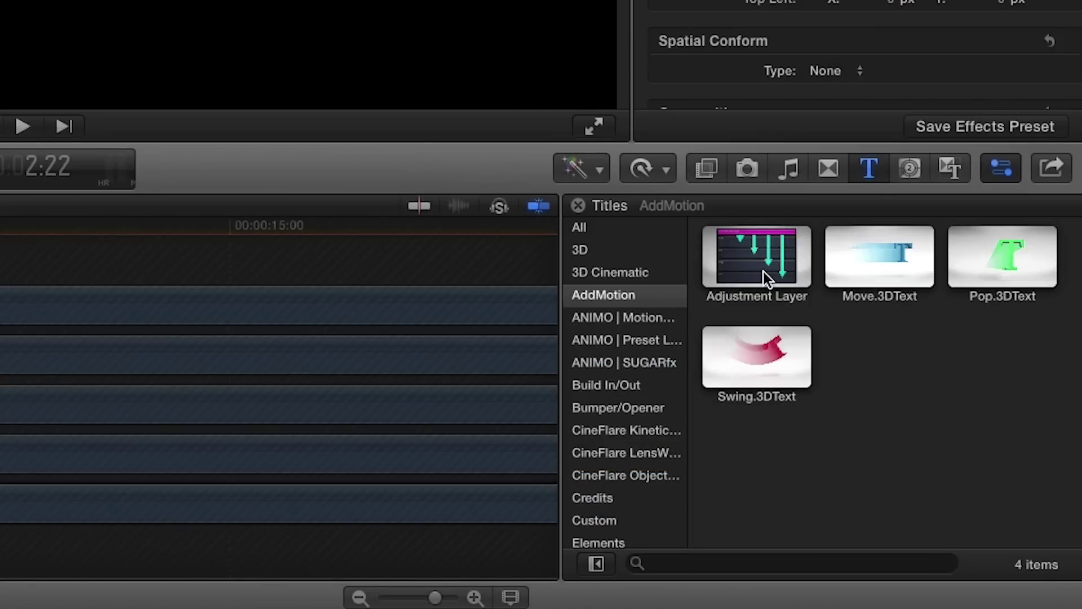
- Add an Adjustment Layer above the typewriter clips, apply Move to it, and play from the start
{"action": "left_click_drag", "start_coordinate": [763, 272], "coordinate": [0, 264]}
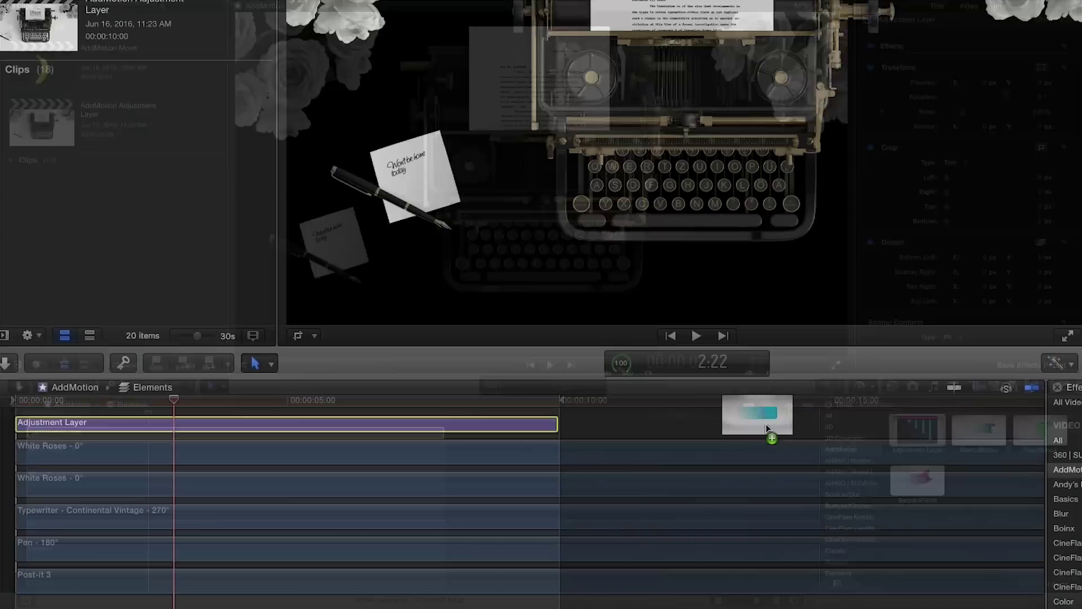
{"action": "left_click_drag", "start_coordinate": [608, 430], "coordinate": [374, 434]}
{"action": "left_click_drag", "start_coordinate": [466, 430], "coordinate": [466, 431]}
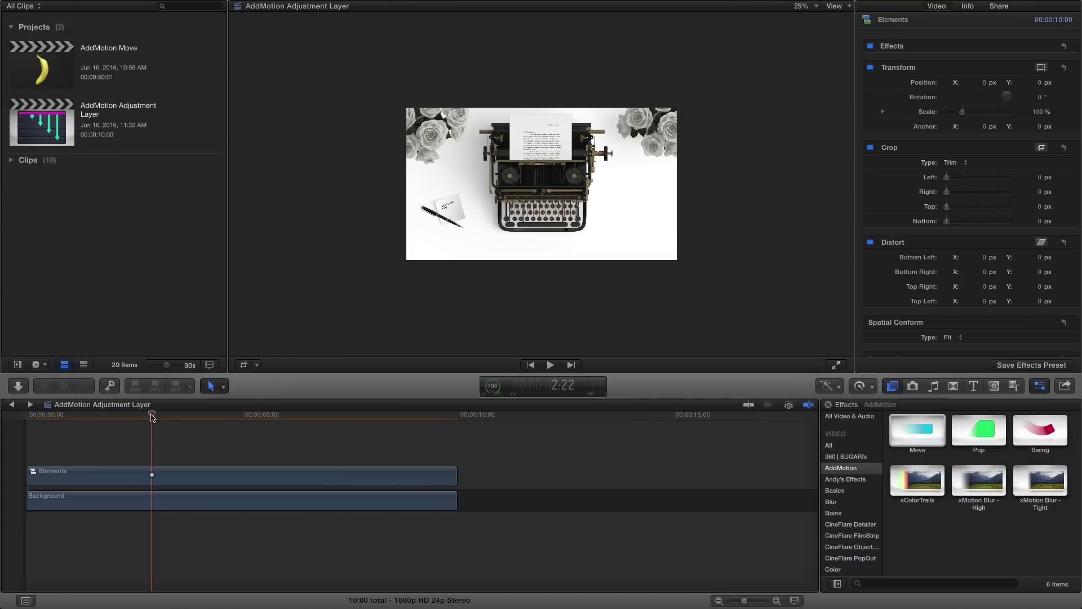
{"action": "left_click_drag", "start_coordinate": [152, 417], "coordinate": [2, 417]}
{"action": "key", "text": "space"}
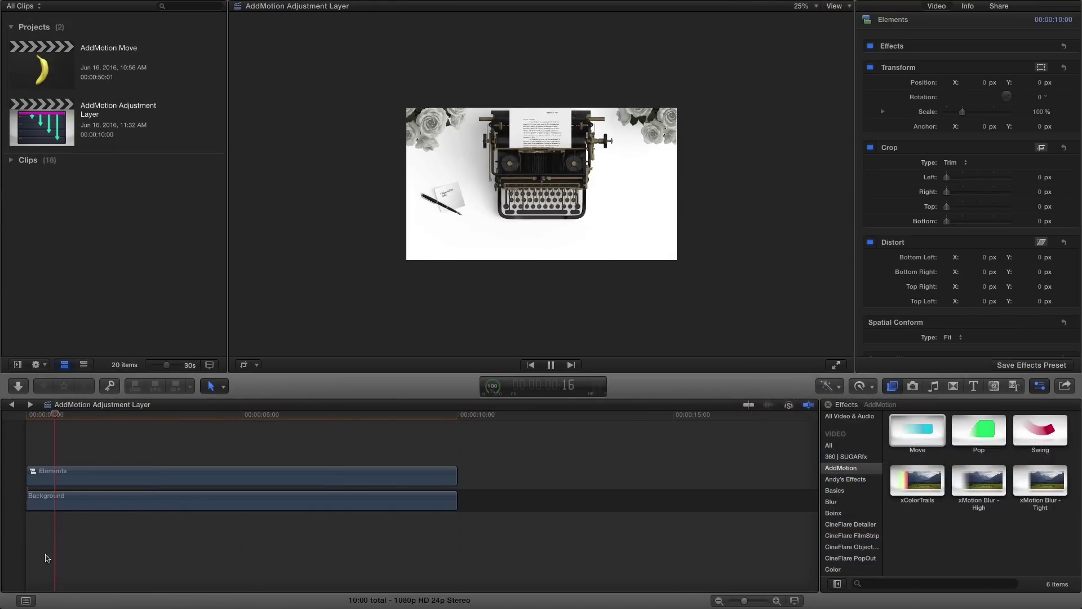